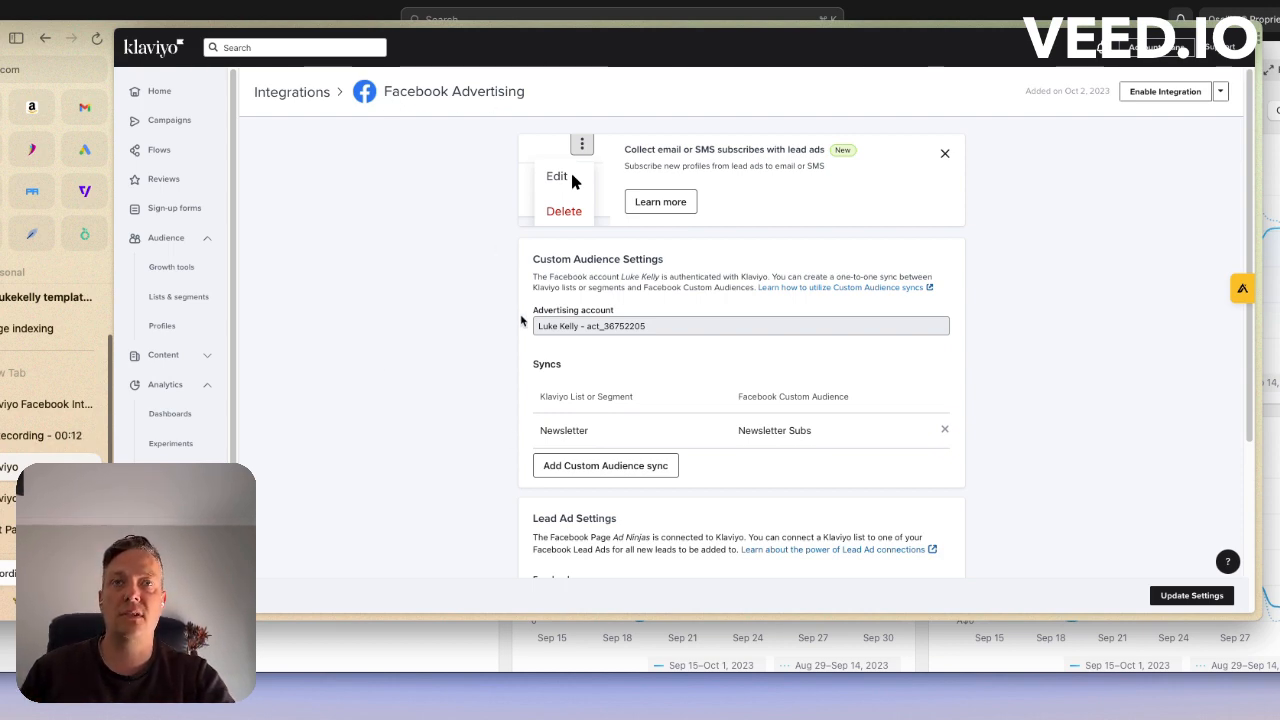
Step: Review the connected advertising account, the existing syncs and the lead ad section of the Facebook Advertising integration
scroll(520, 320, "down", 2)
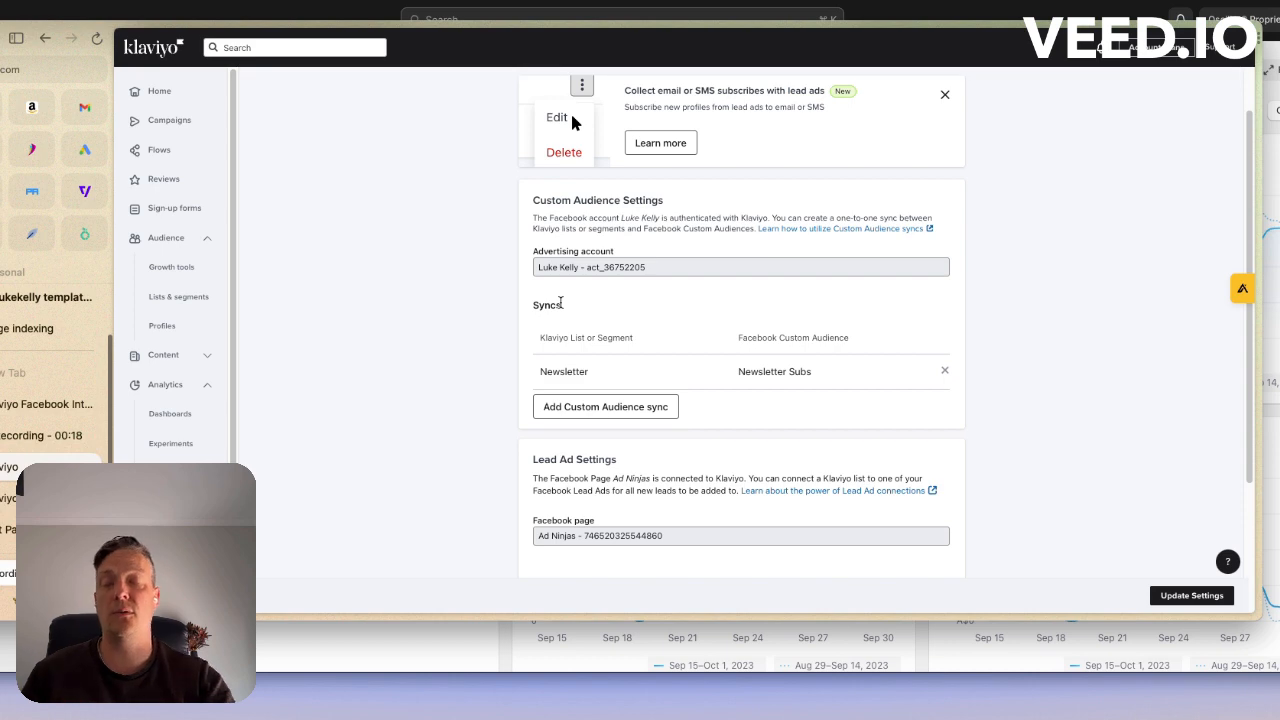
left_click_drag(530, 251, 615, 256)
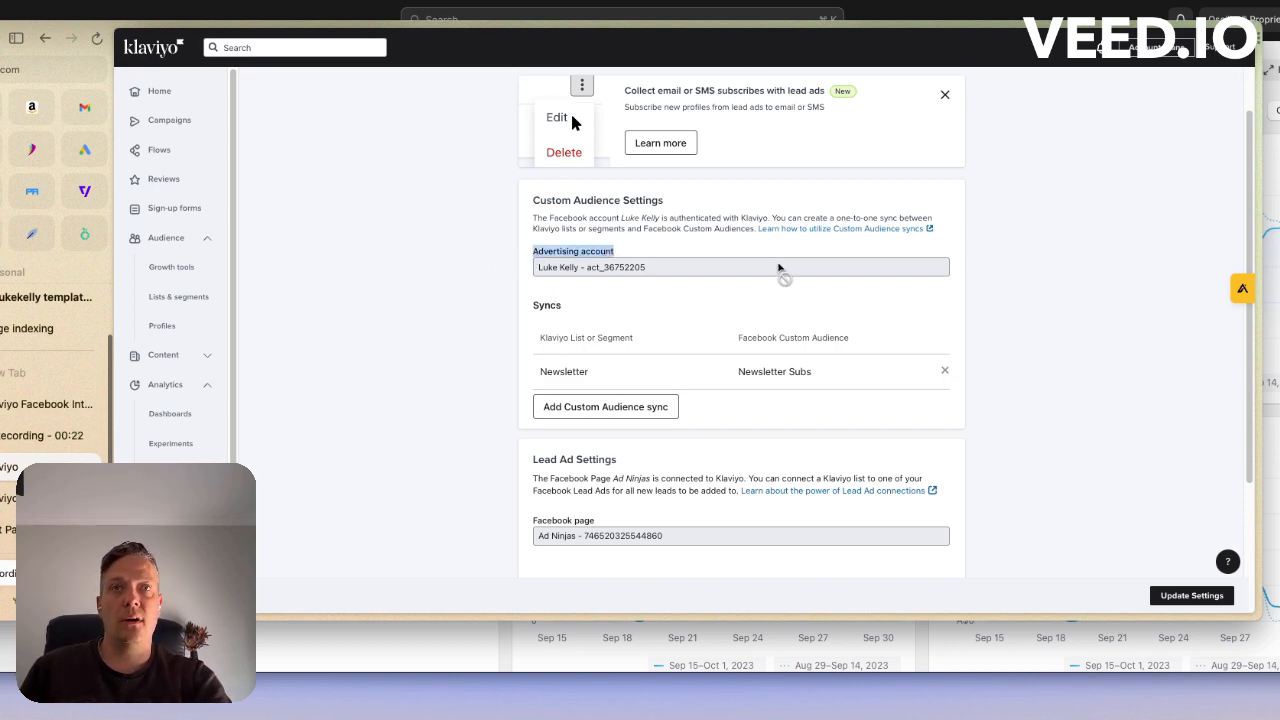
left_click(711, 317)
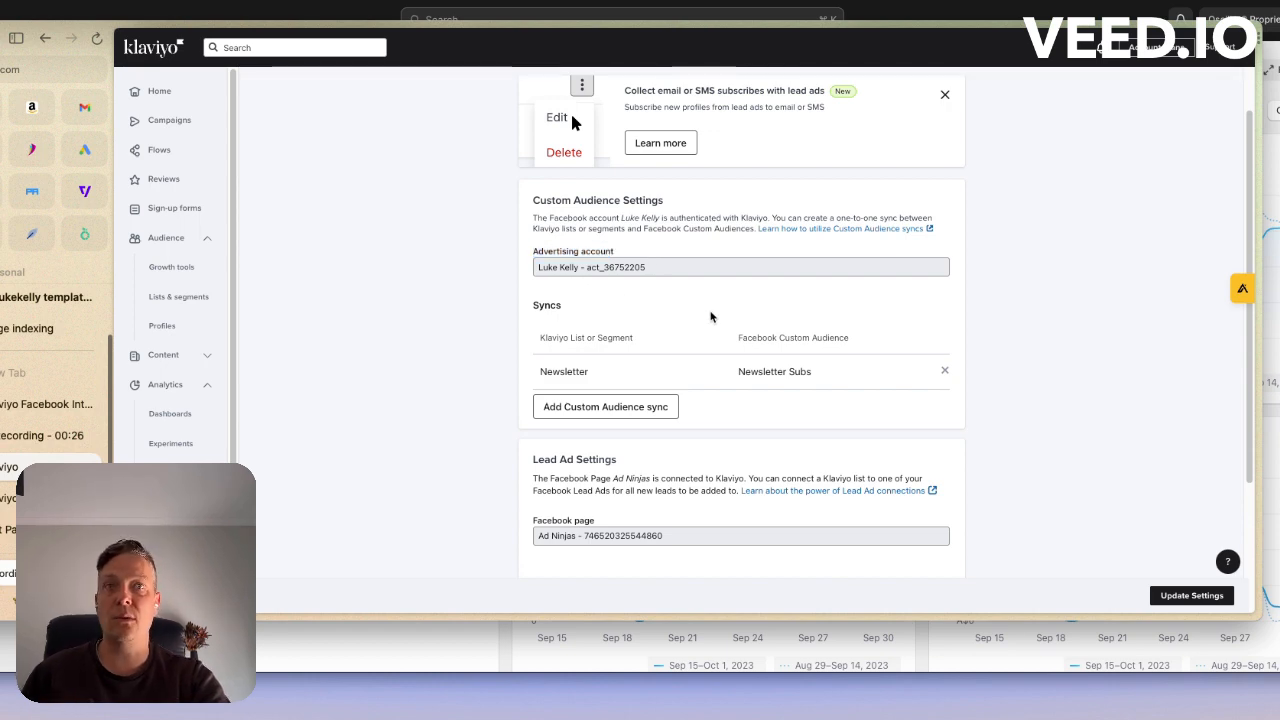
scroll(519, 393, "down", 1)
scroll(519, 393, "down", 2)
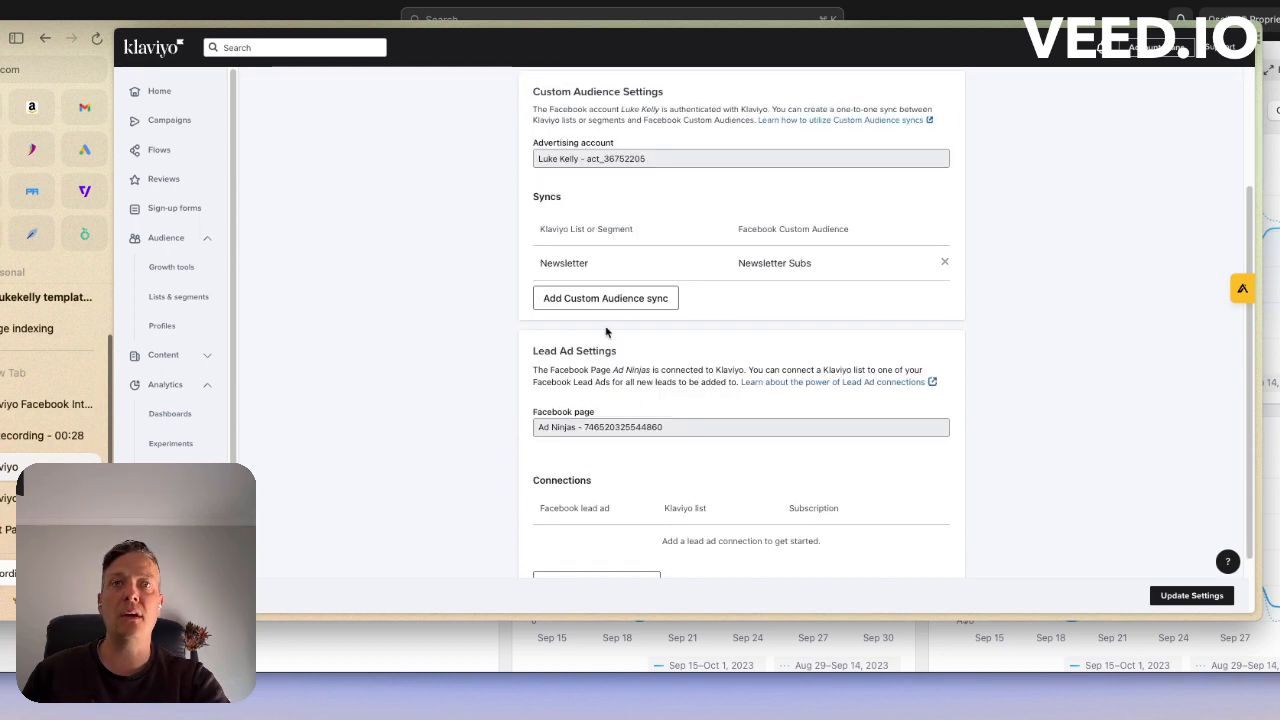
scroll(780, 334, "up", 3)
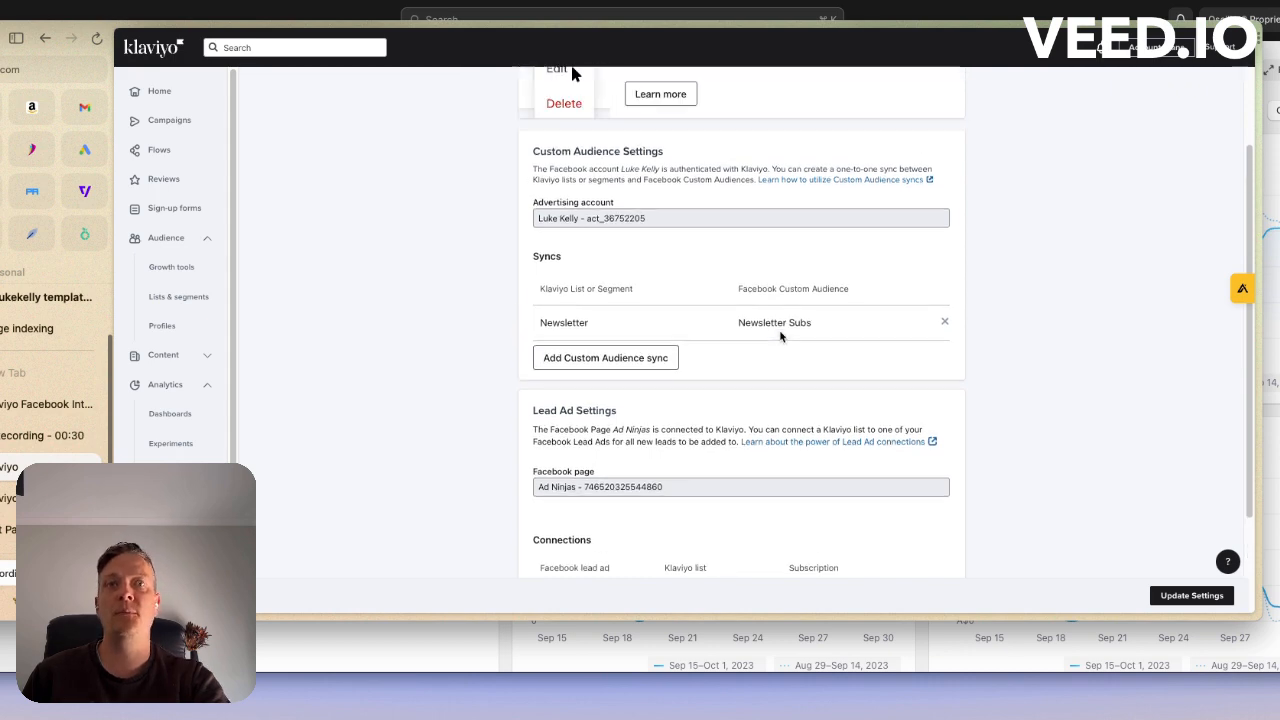
left_click(614, 410)
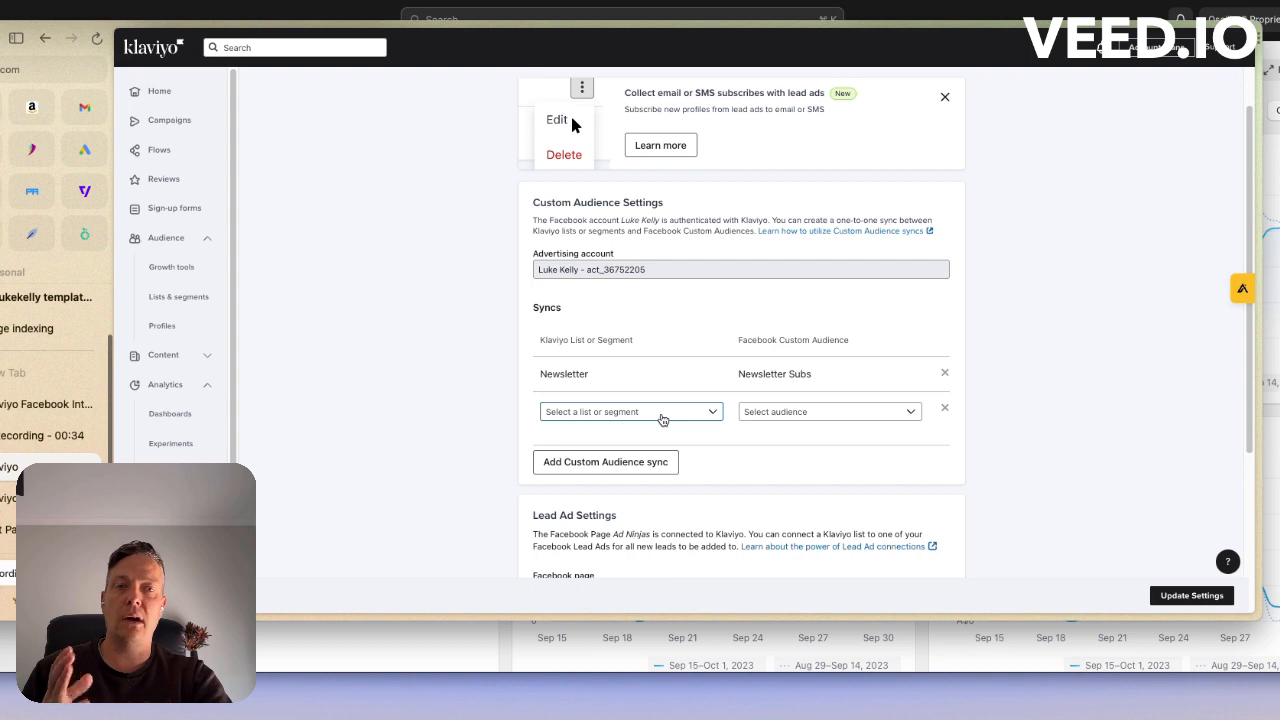
scroll(662, 419, "down", 2)
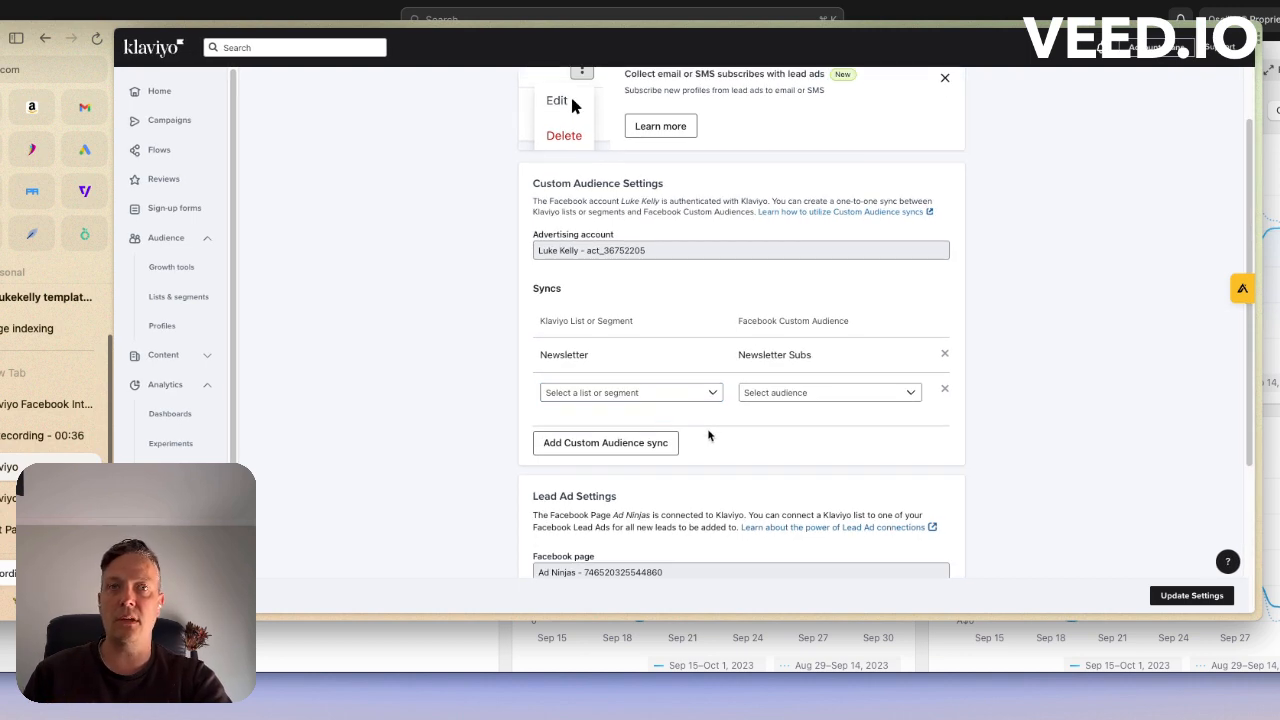
scroll(711, 445, "down", 2)
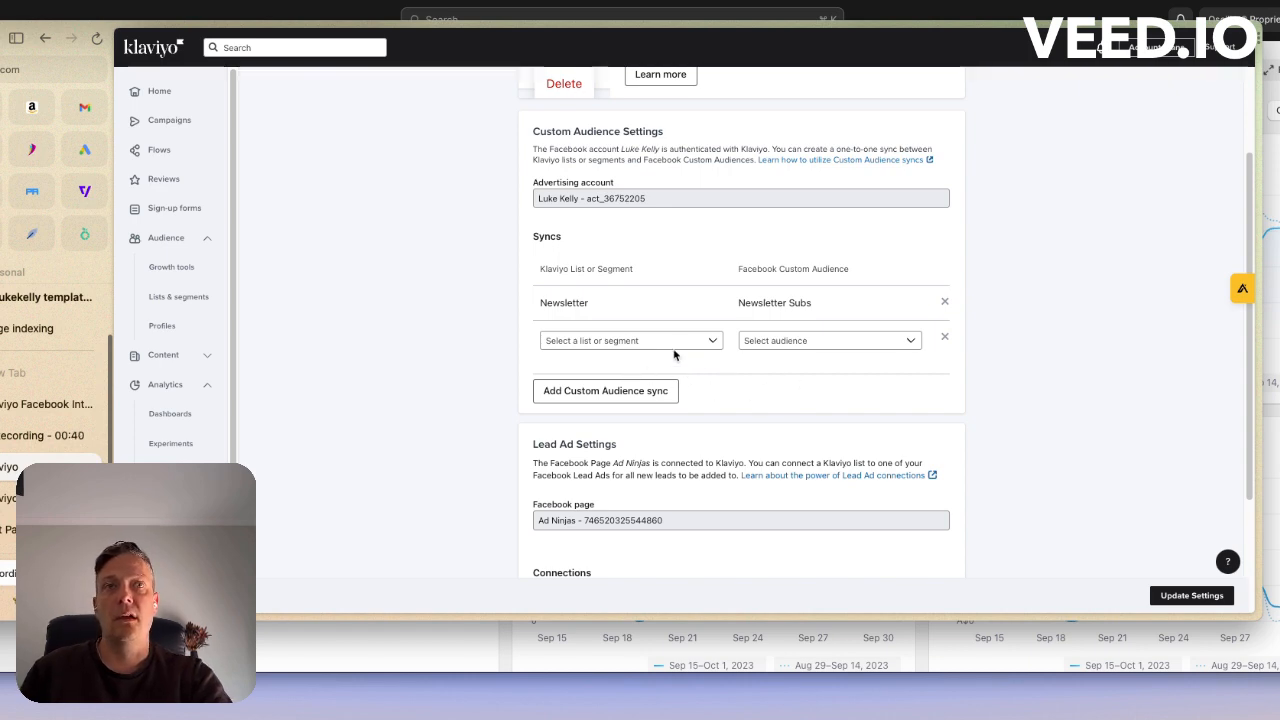
left_click(945, 340)
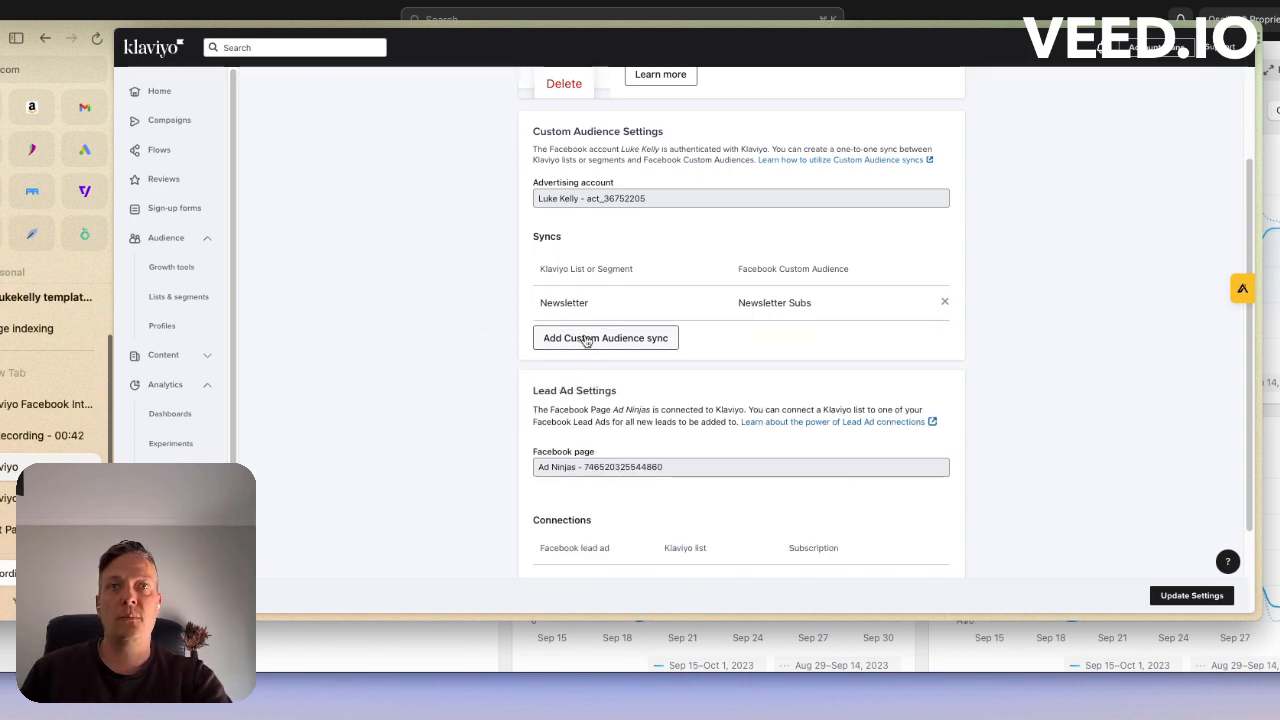
Step: Examine the existing sync between the Newsletter list and the Newsletter Subs Facebook audience
left_click_drag(535, 303, 589, 308)
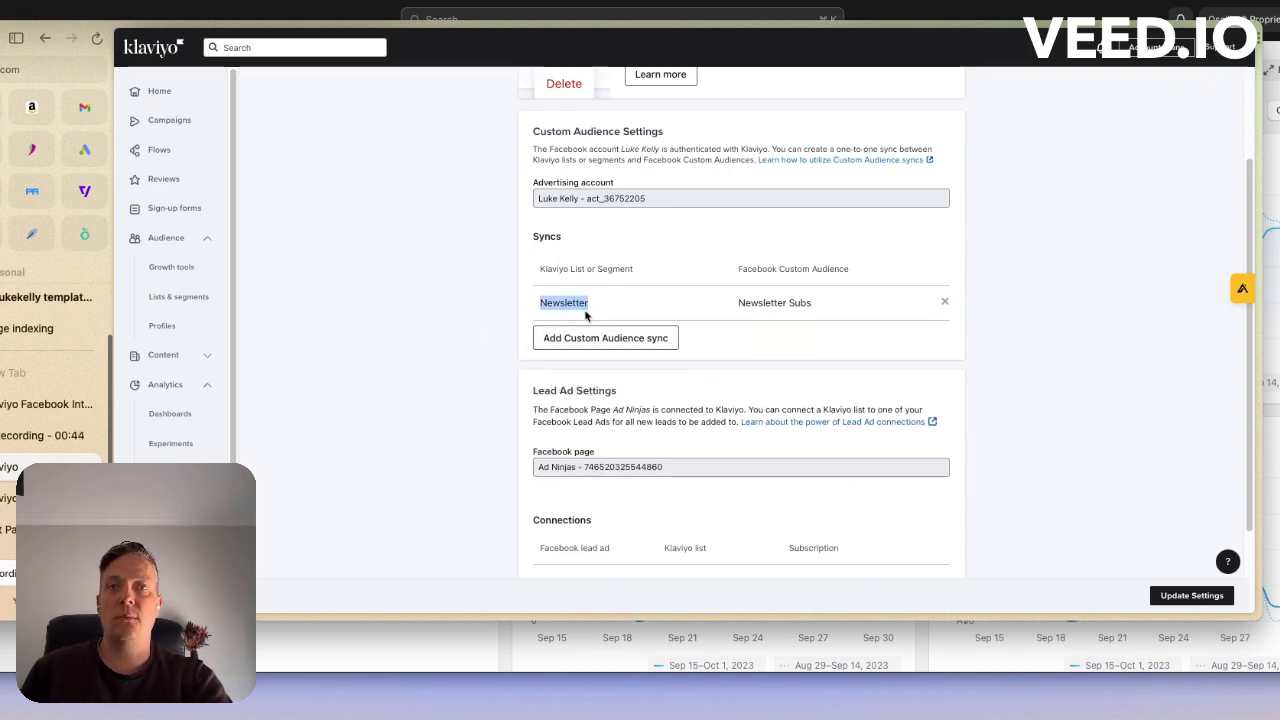
left_click(586, 314)
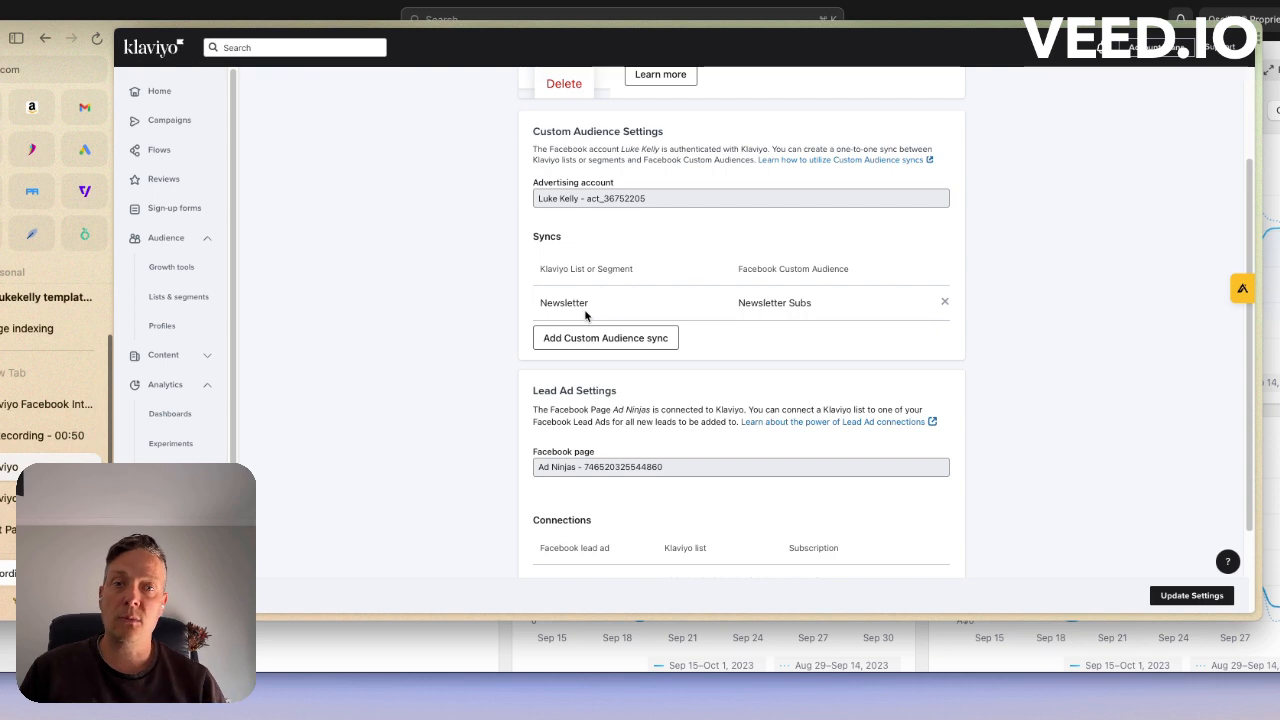
double_click(561, 301)
left_click(566, 301)
left_click_drag(735, 311, 819, 304)
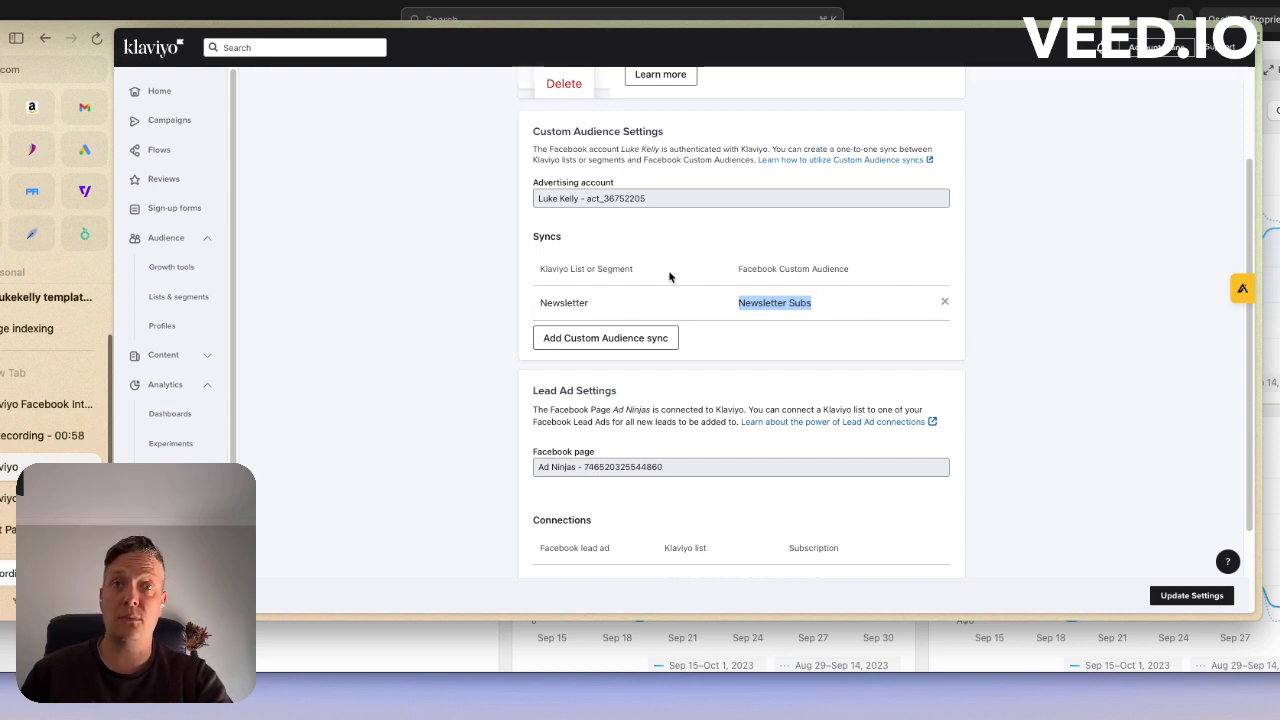
left_click(512, 352)
Step: Add a Custom Audience sync and choose Deep Dive Segment as its Klaviyo list or segment
left_click(578, 342)
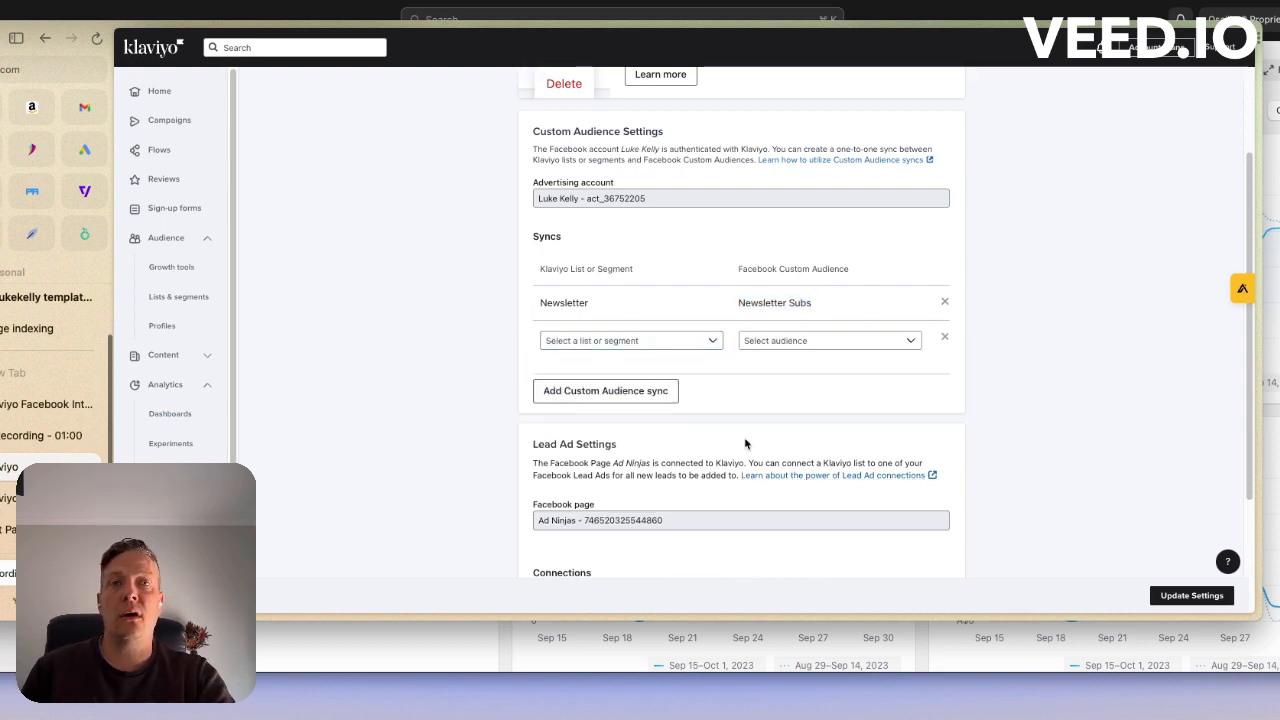
left_click(712, 341)
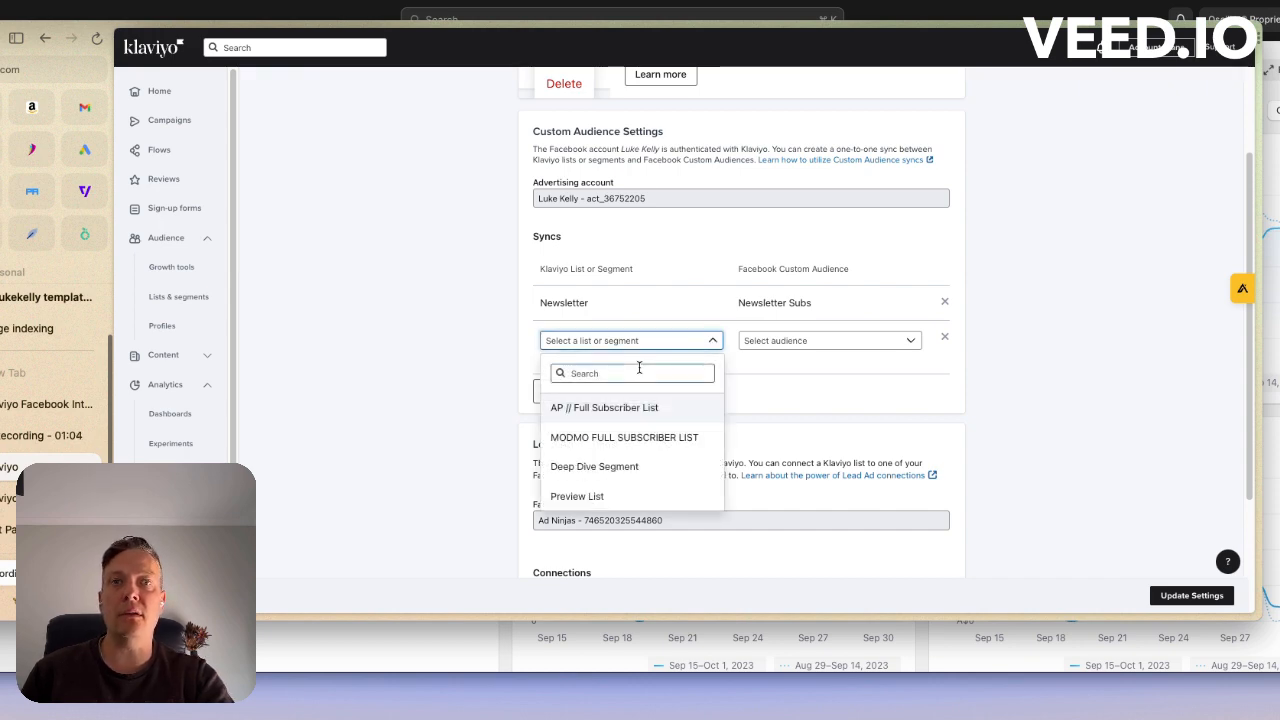
left_click(633, 476)
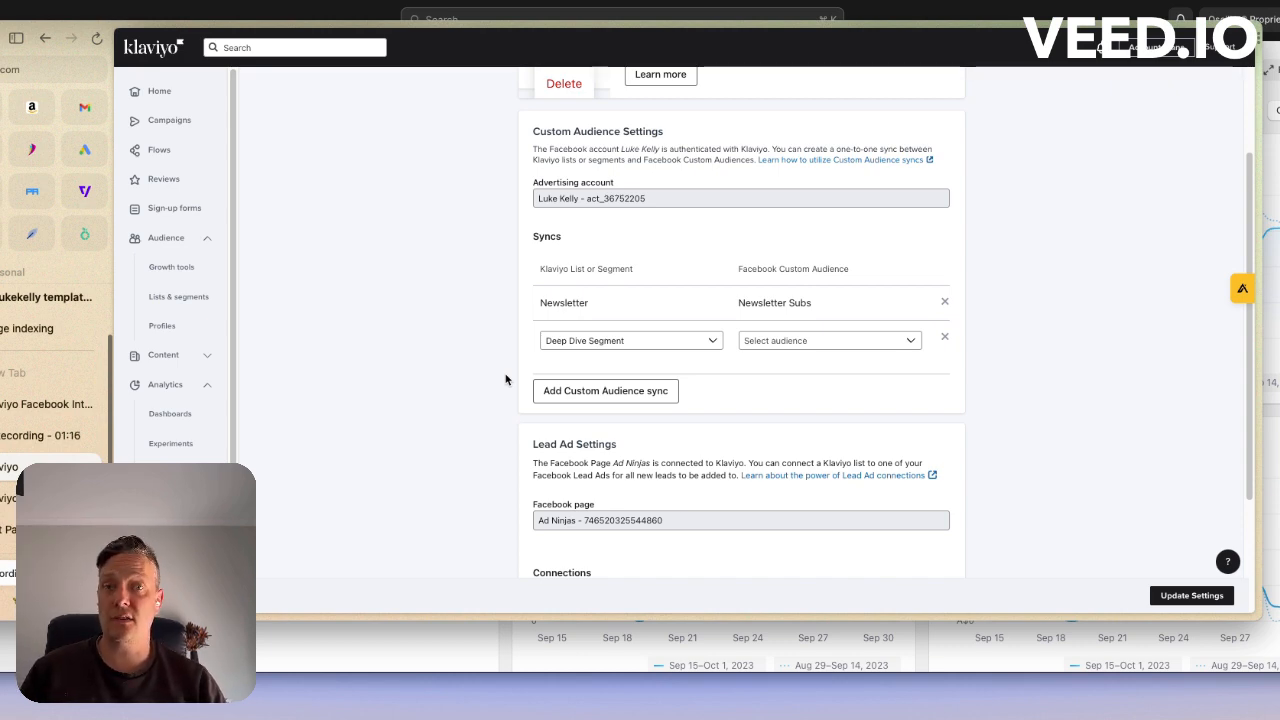
Step: Create a new Facebook Custom Audience named "Thank you - Survey Audience" as the target of the Deep Dive Segment sync
left_click(848, 344)
left_click(822, 373)
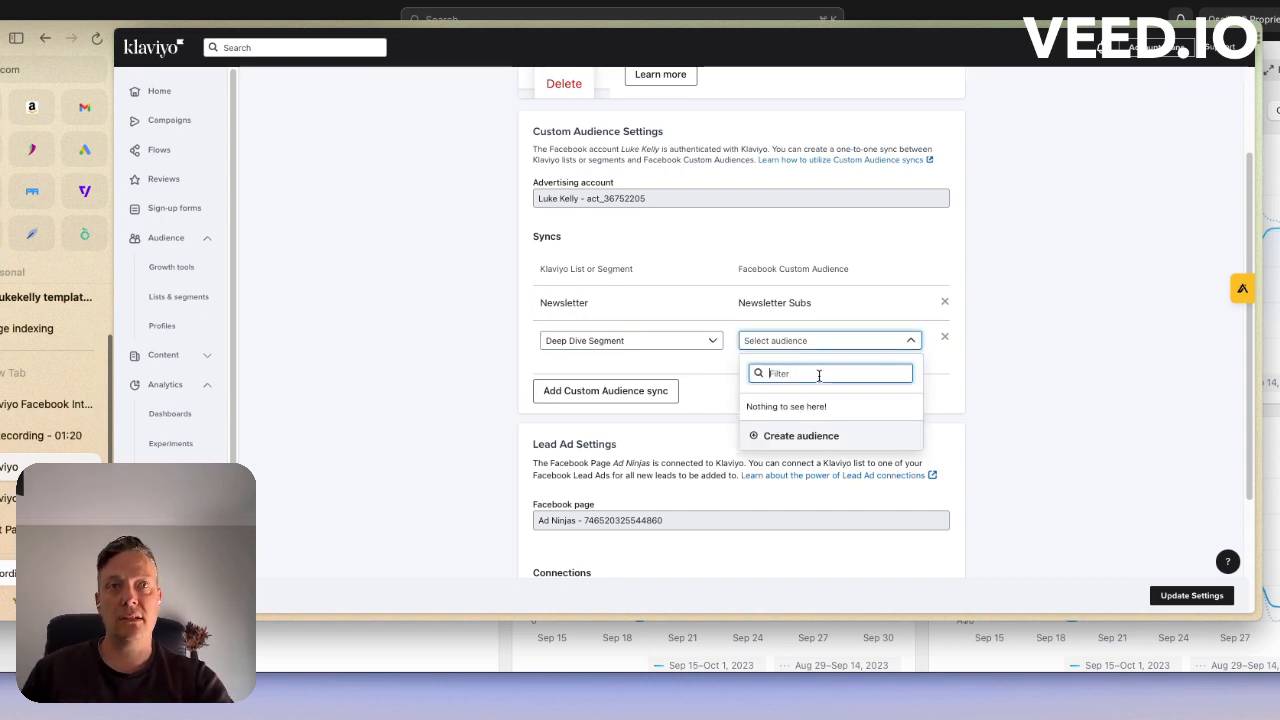
left_click(812, 436)
triple_click(541, 197)
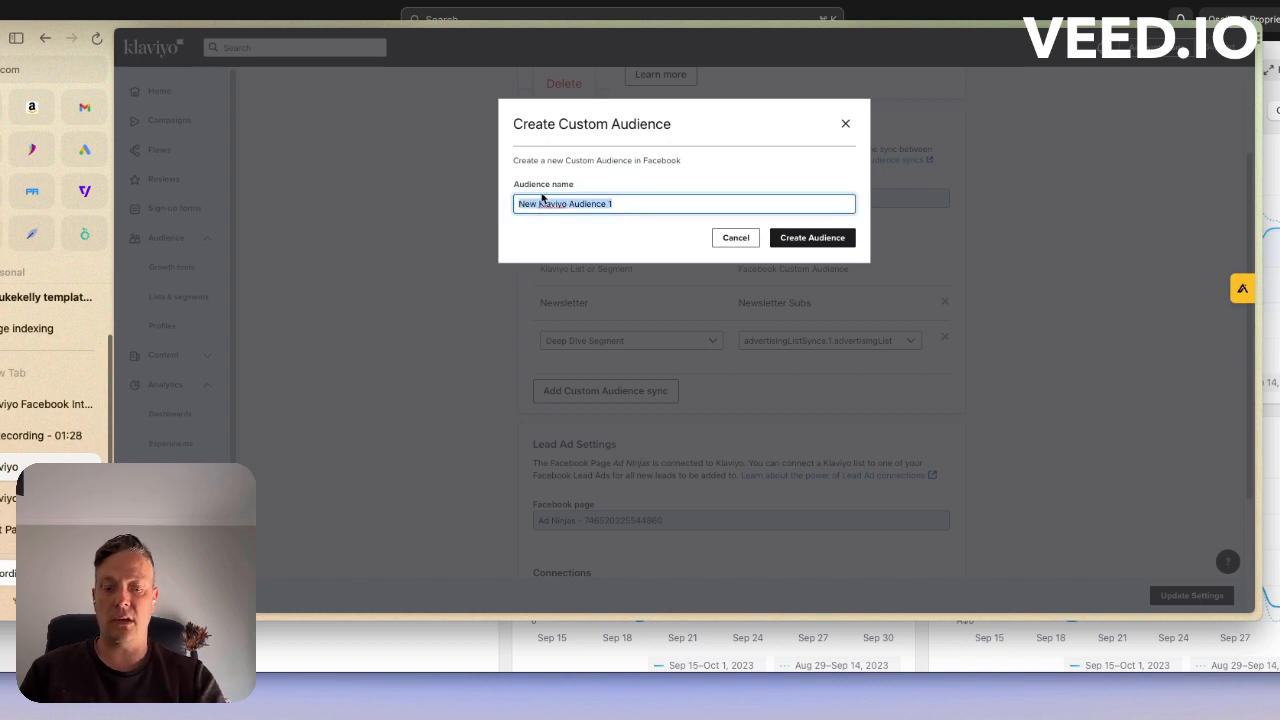
key("BackSpace")
type("Thank you")
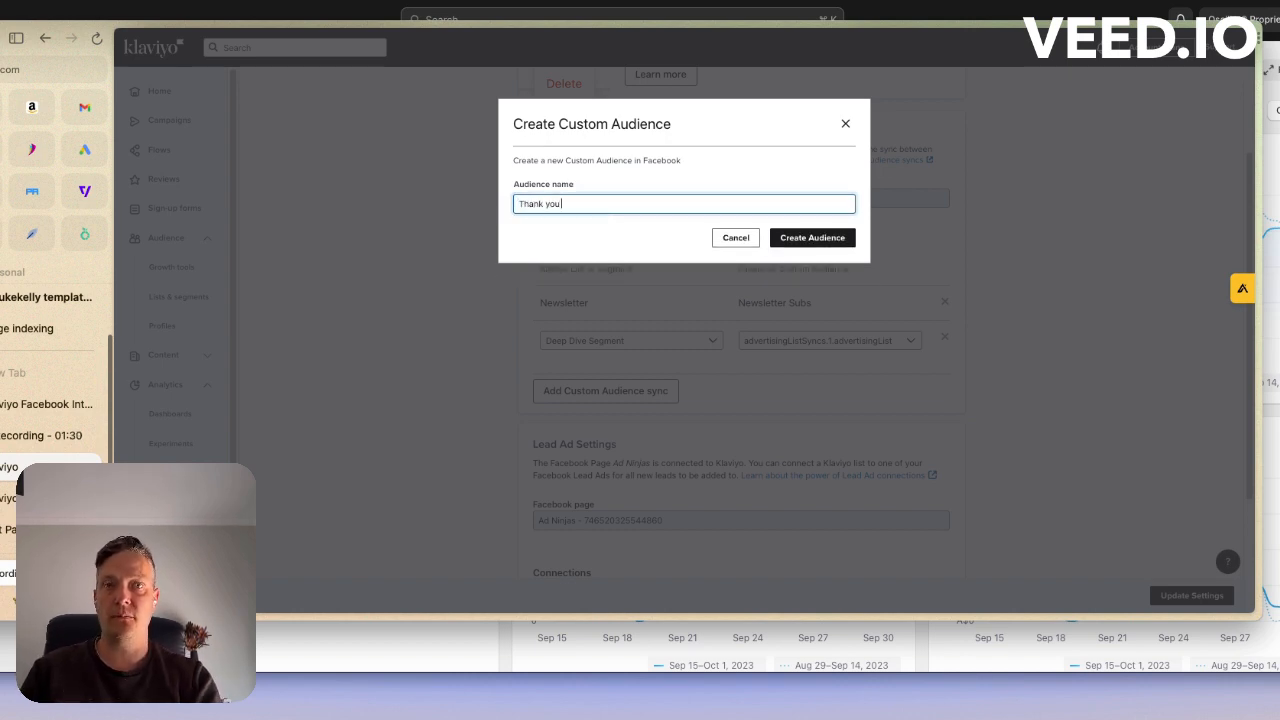
type(" - Survey Audience")
left_click(805, 242)
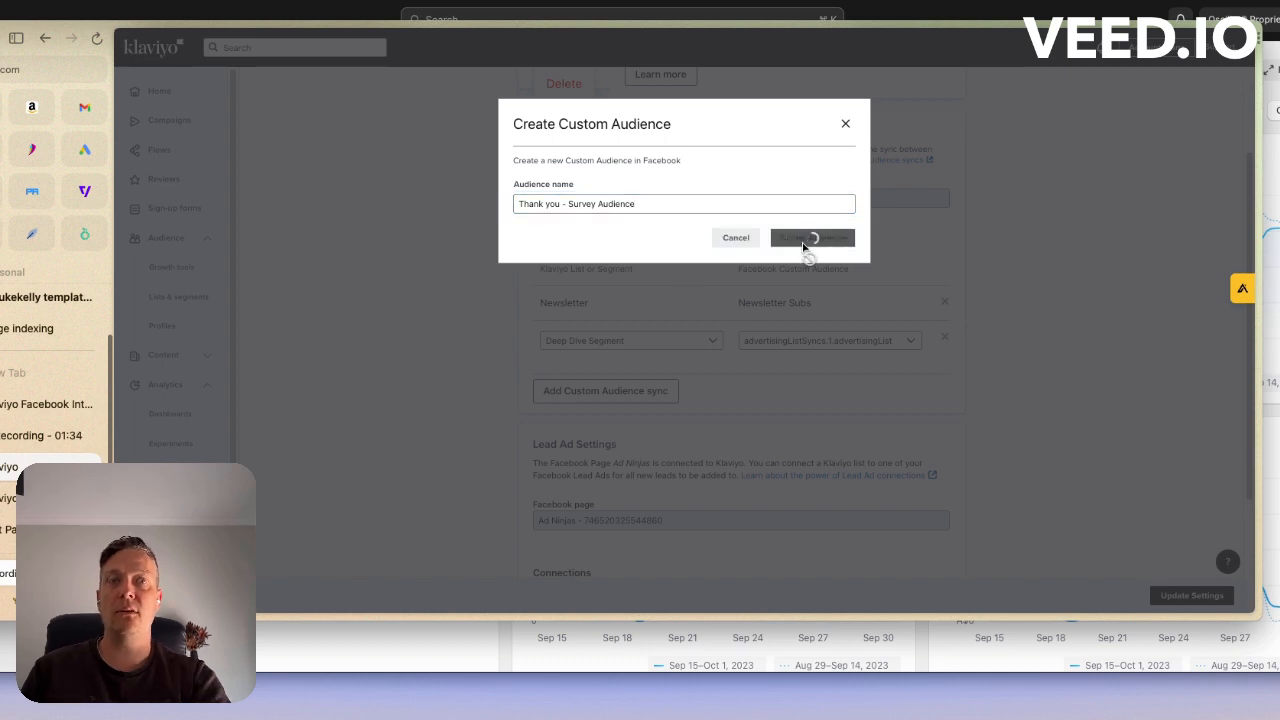
scroll(1052, 384, "down", 2)
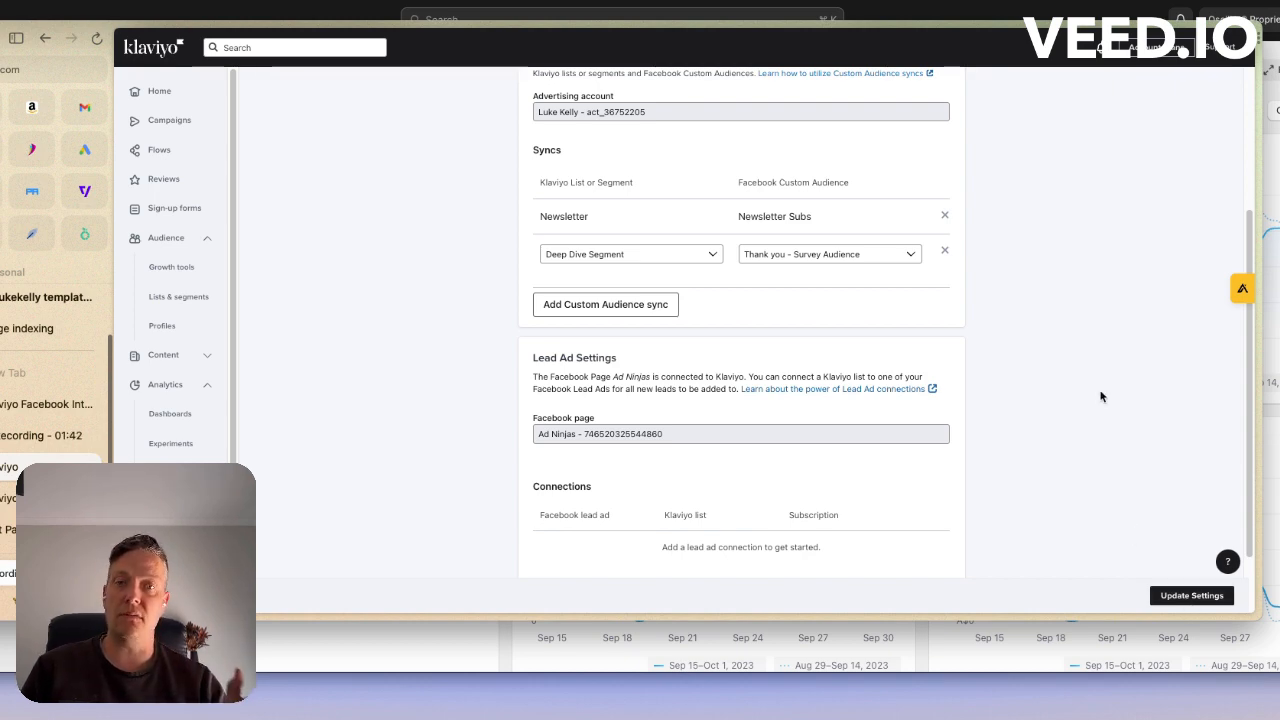
scroll(1110, 382, "down", 2)
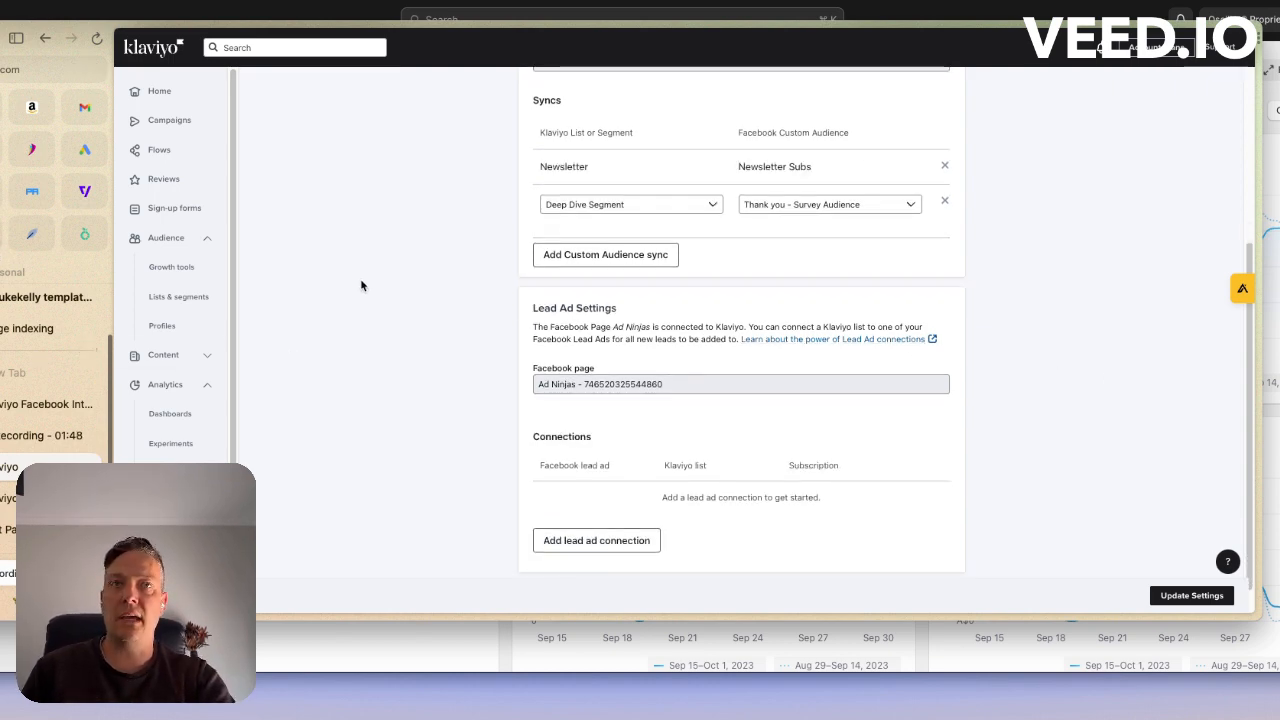
scroll(357, 286, "up", 3)
left_click_drag(829, 314, 741, 318)
left_click(744, 316)
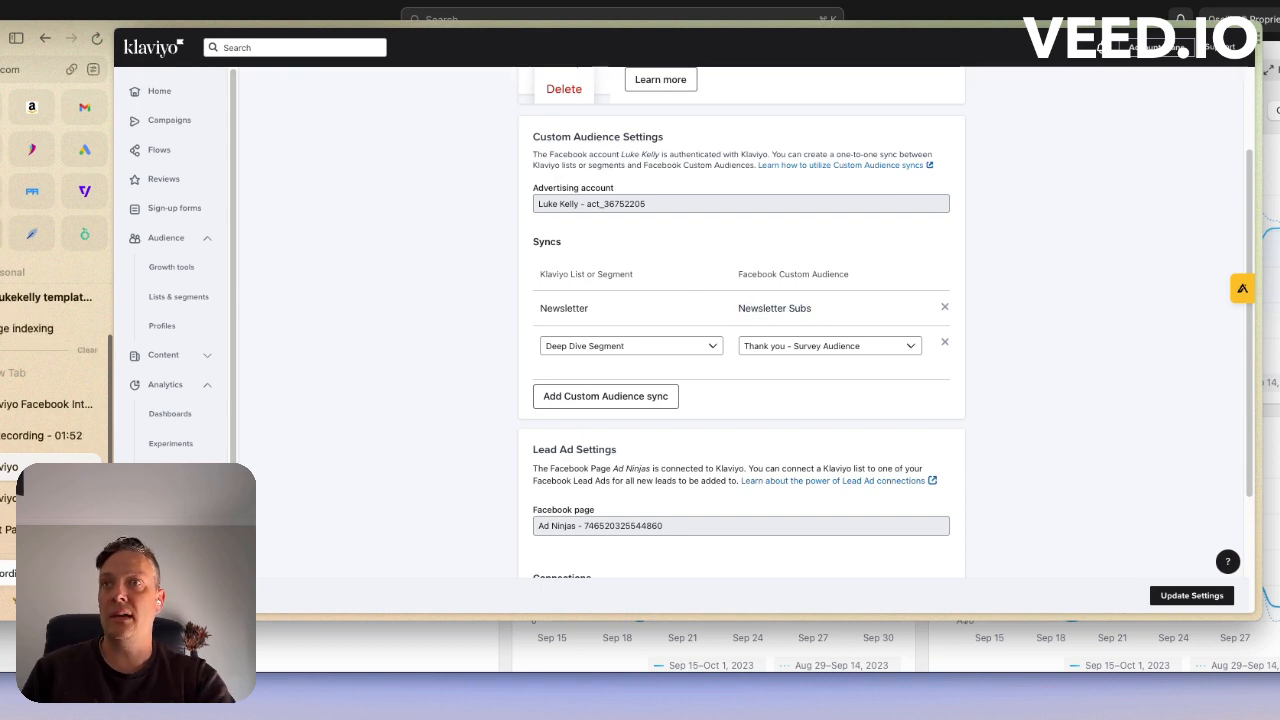
Step: Switch to Meta Ads Manager, reload the audience list and select the Newsletter Subs audience, dismissing any notices
left_click(1, 234)
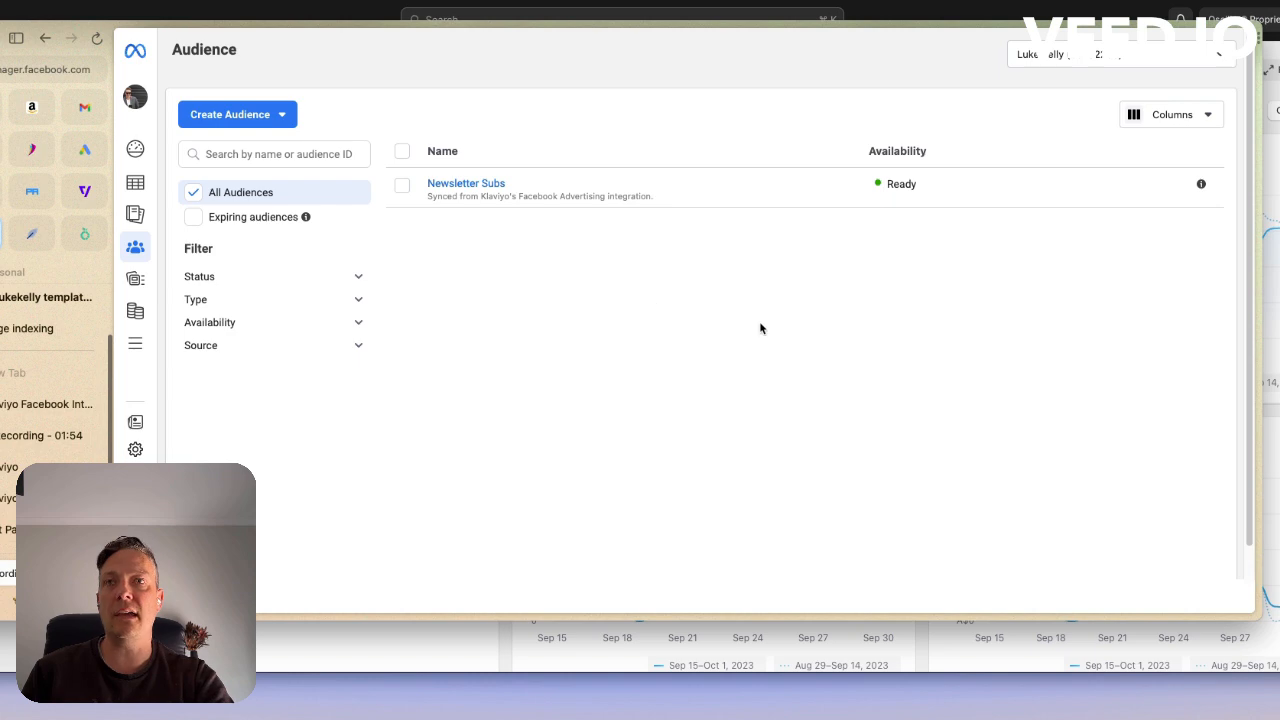
left_click(145, 345)
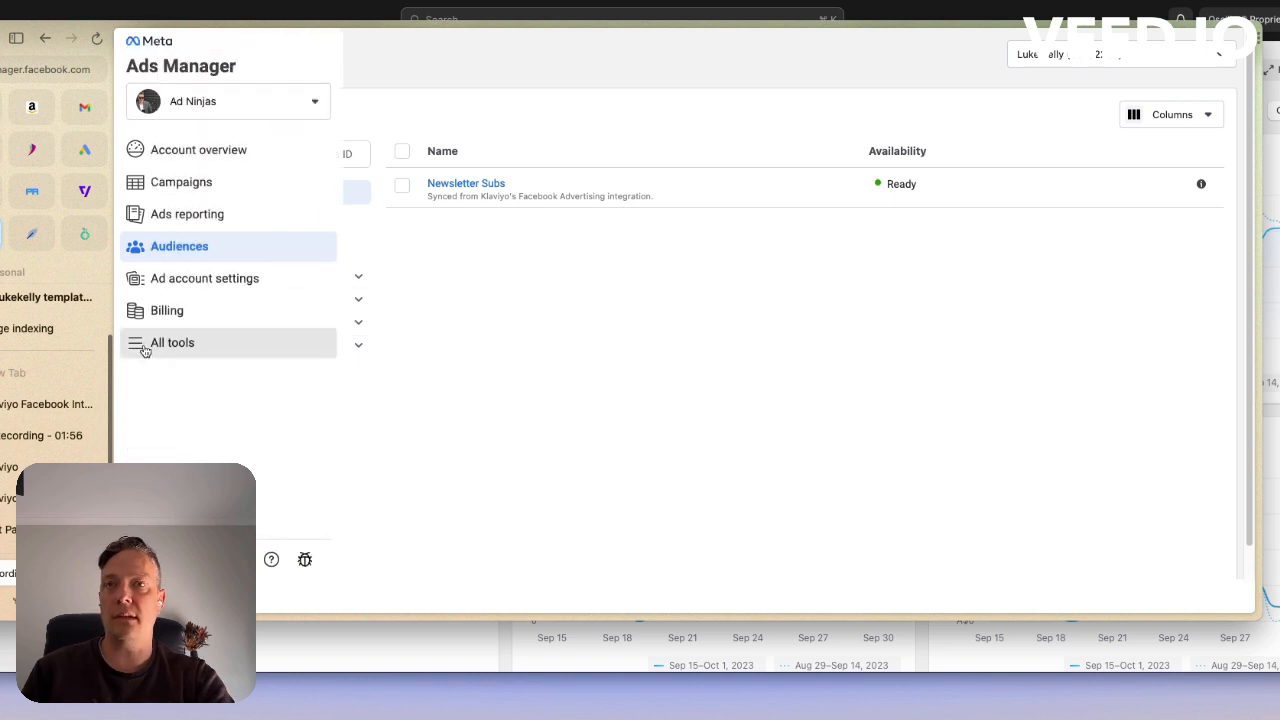
left_click(178, 249)
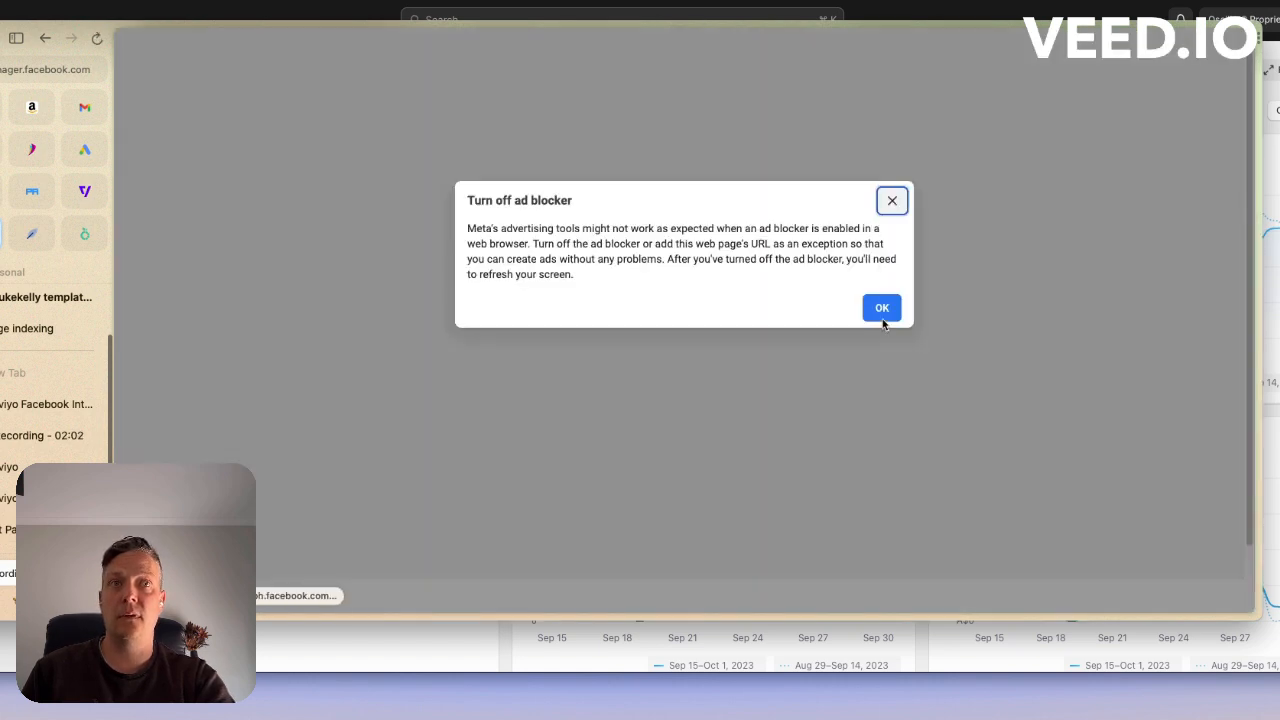
left_click(882, 309)
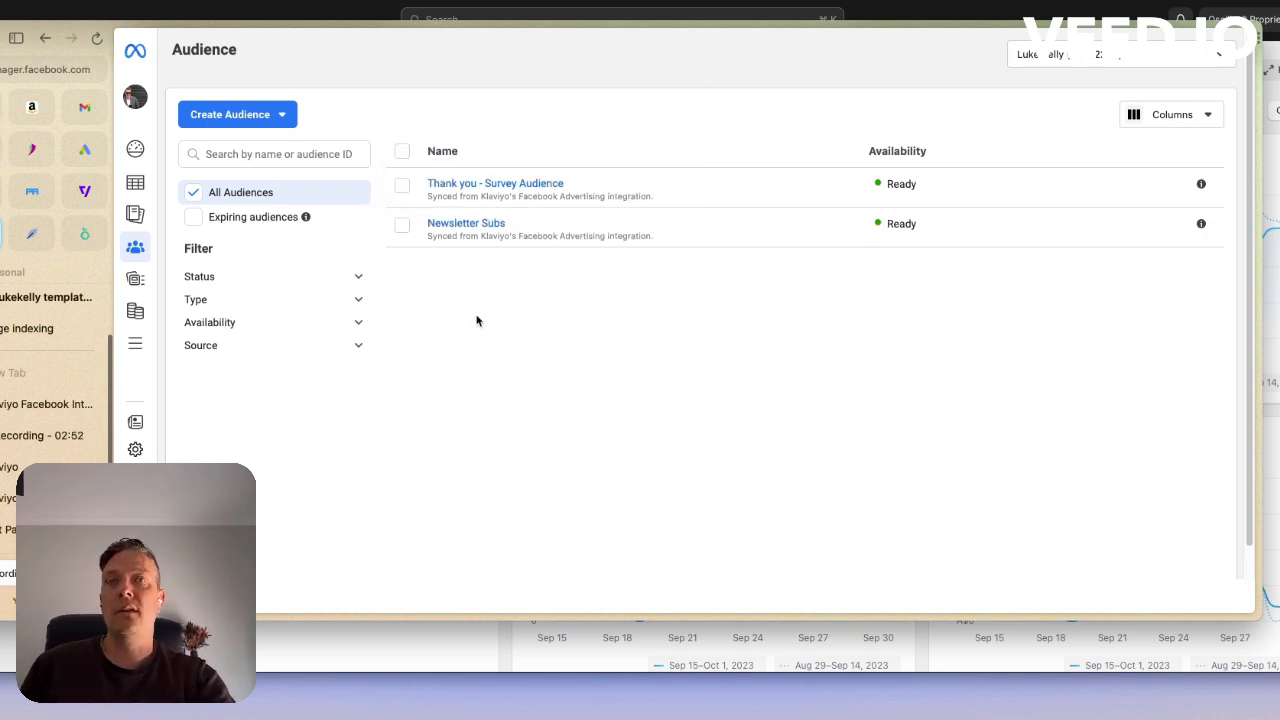
left_click(403, 225)
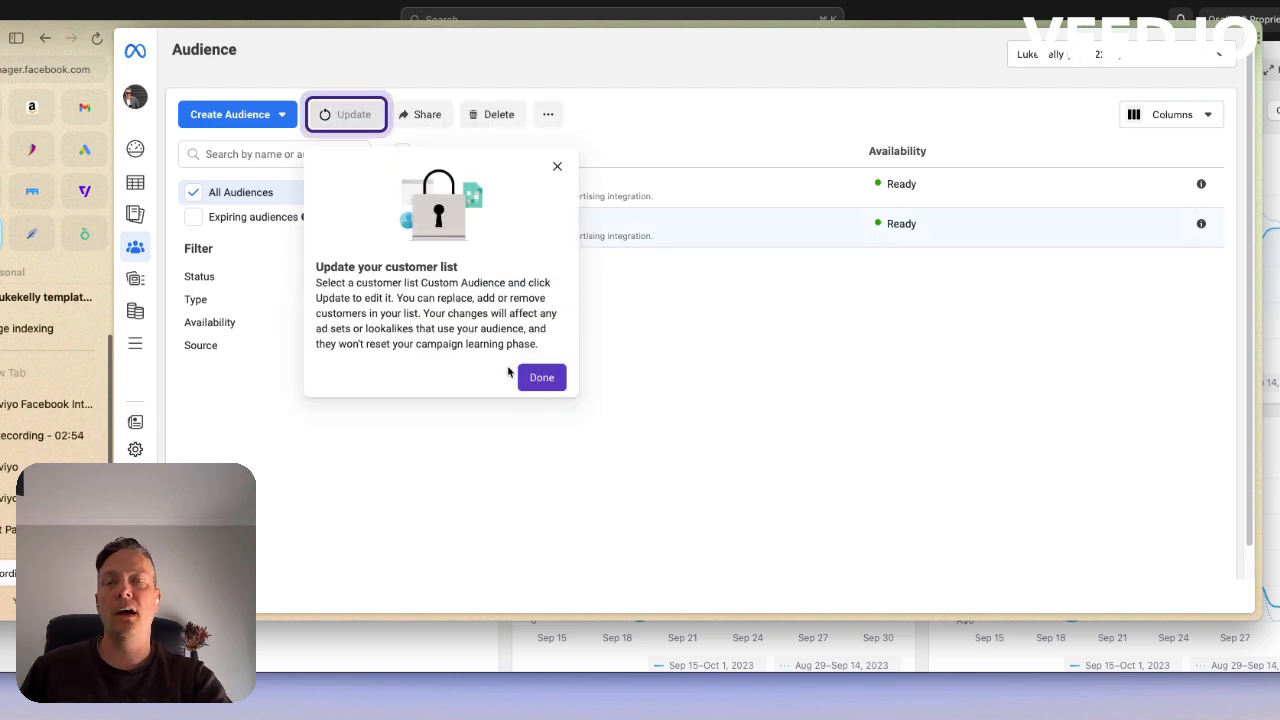
left_click(541, 378)
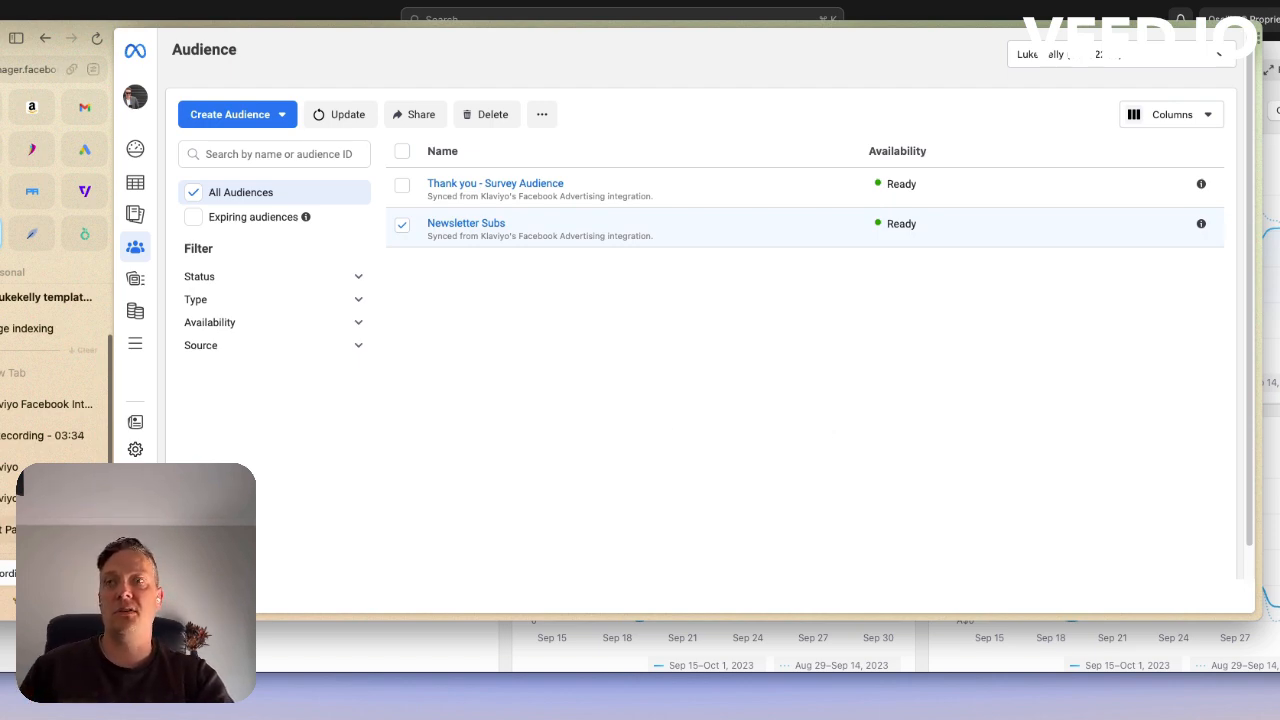
Step: Return to Klaviyo's Facebook Advertising integration, close the floating video and review the lead ad settings
left_click(35, 435)
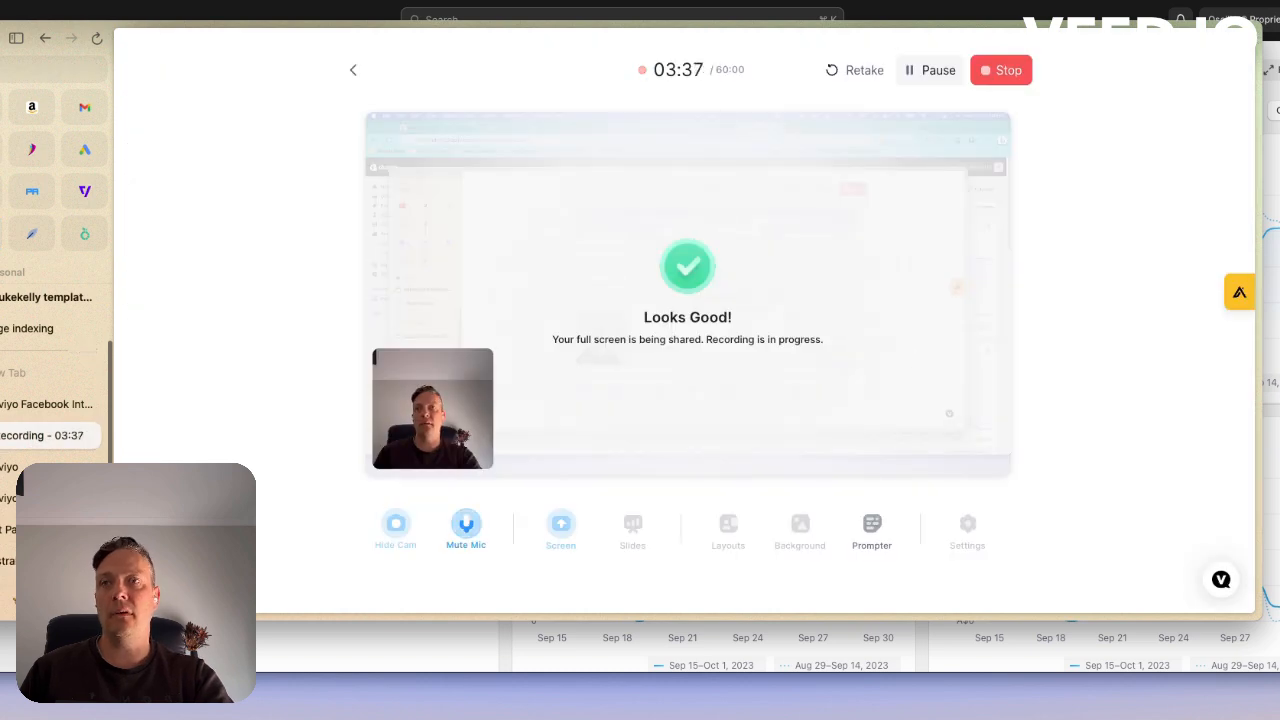
left_click(35, 467)
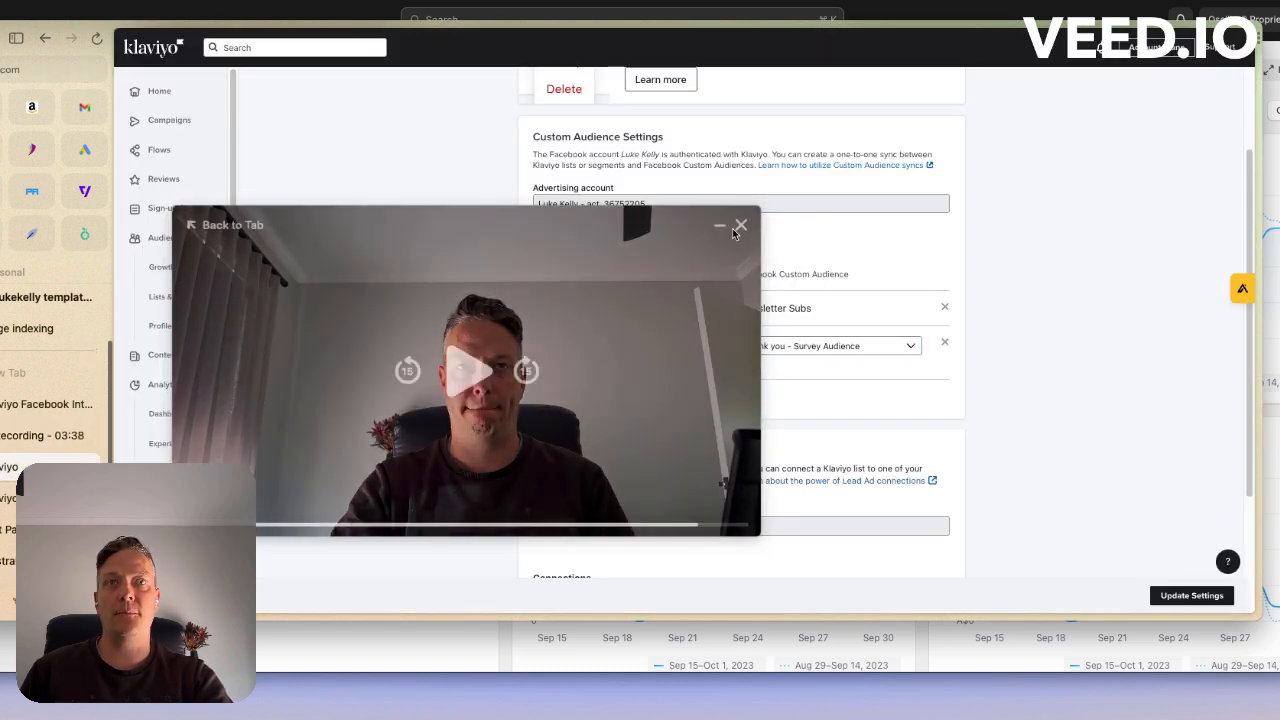
left_click(740, 226)
scroll(1145, 300, "down", 3)
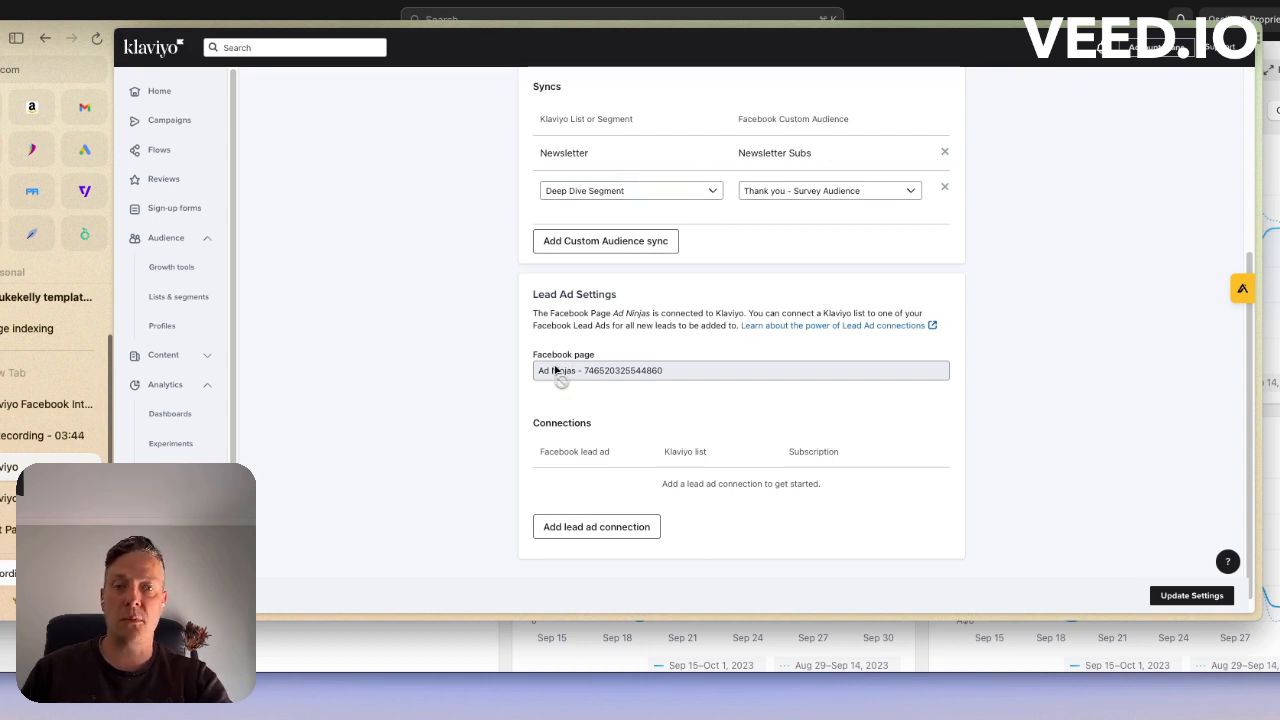
scroll(1037, 405, "up", 2)
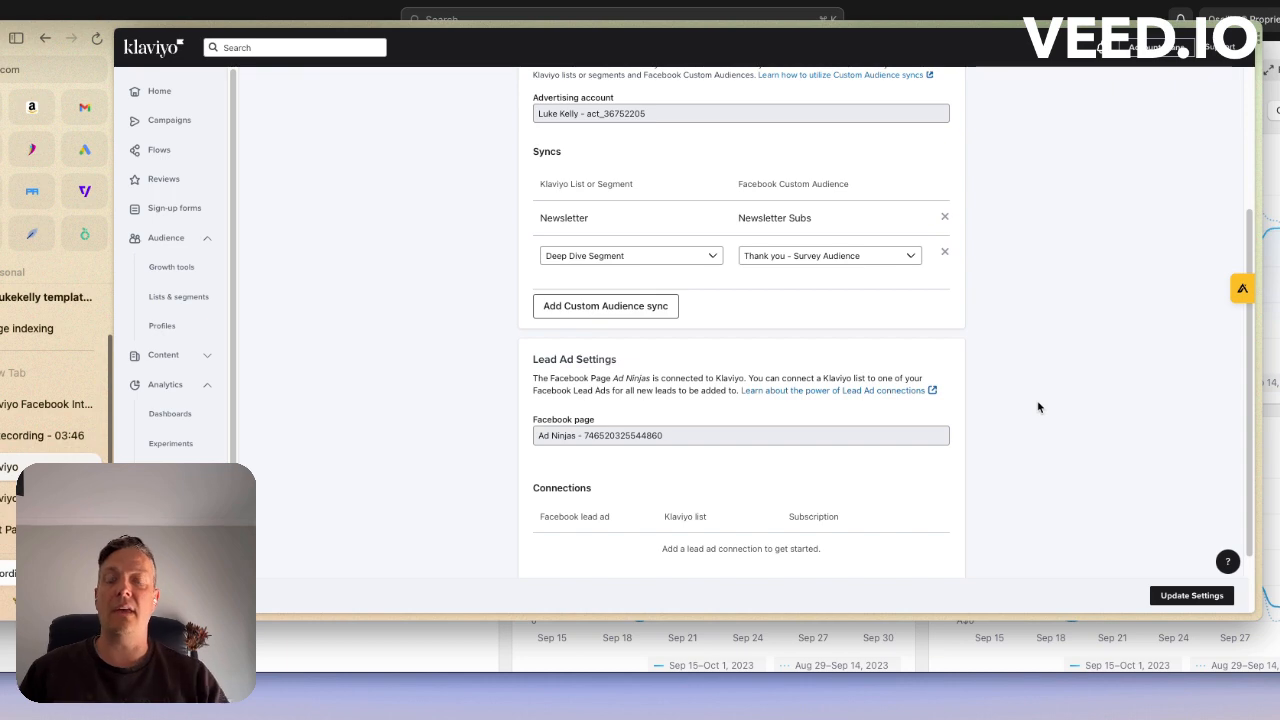